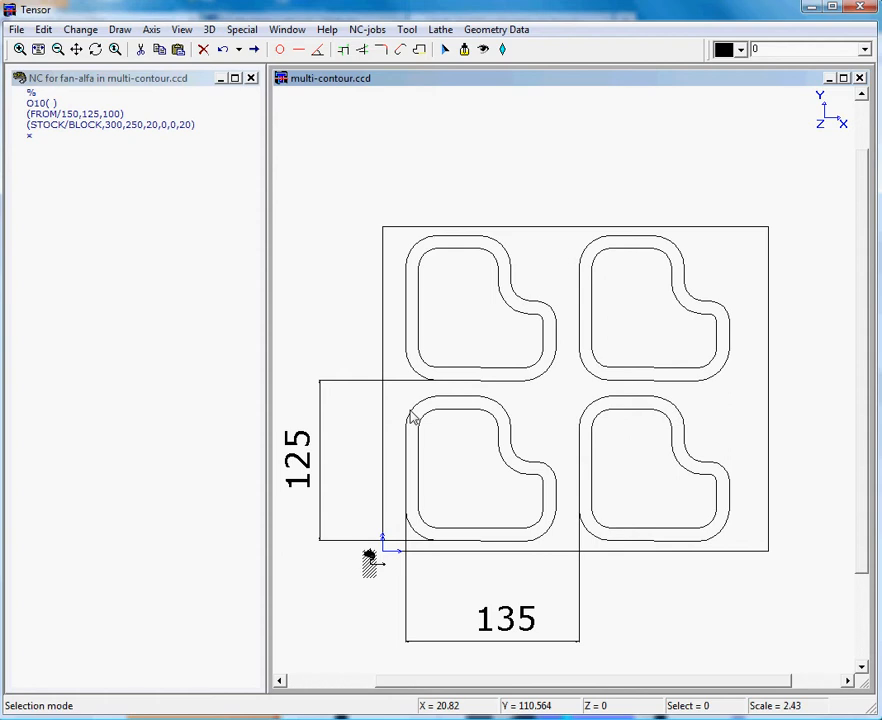
Offset the outer contour of the lower-left shape to the right side by 5, with Intersect all enabled.
{"action": "mouse_move", "coordinate": [424, 418]}
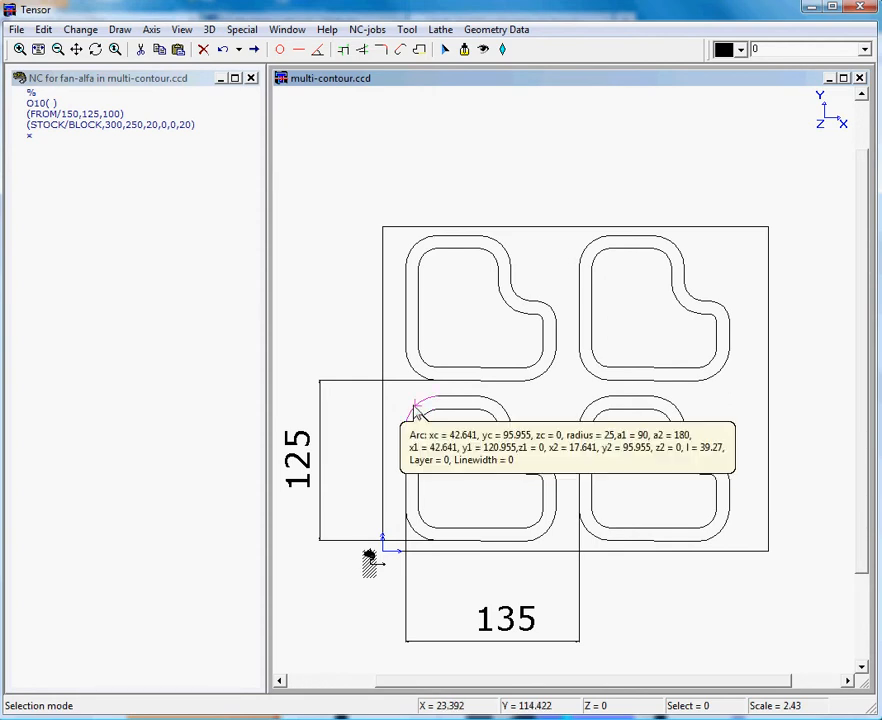
{"action": "left_click", "coordinate": [408, 447]}
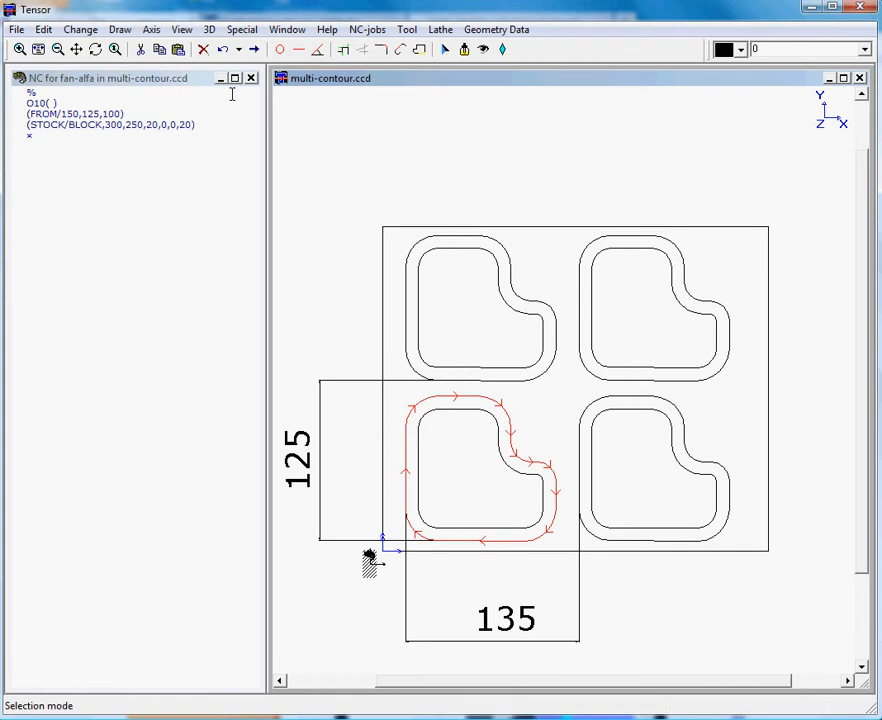
{"action": "left_click", "coordinate": [120, 31]}
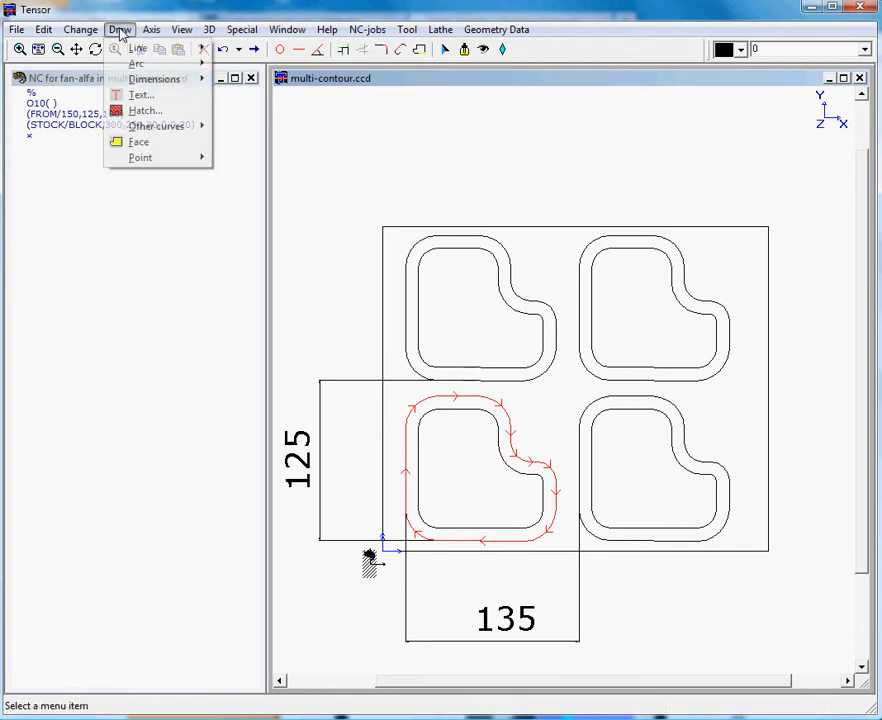
{"action": "mouse_move", "coordinate": [160, 128]}
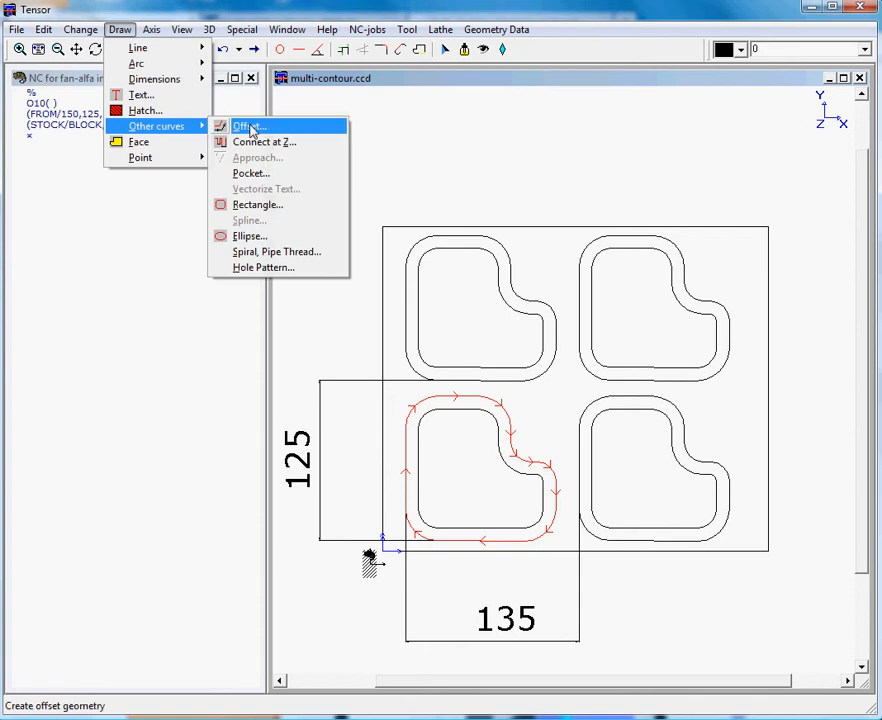
{"action": "left_click", "coordinate": [250, 129]}
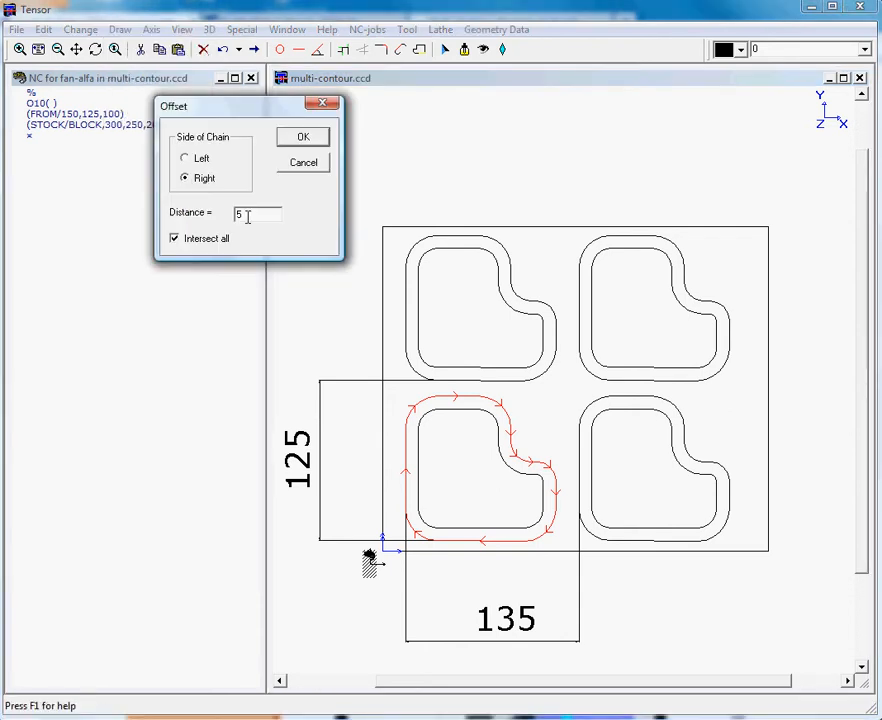
{"action": "left_click_drag", "start_coordinate": [247, 216], "coordinate": [205, 214]}
{"action": "left_click", "coordinate": [304, 139]}
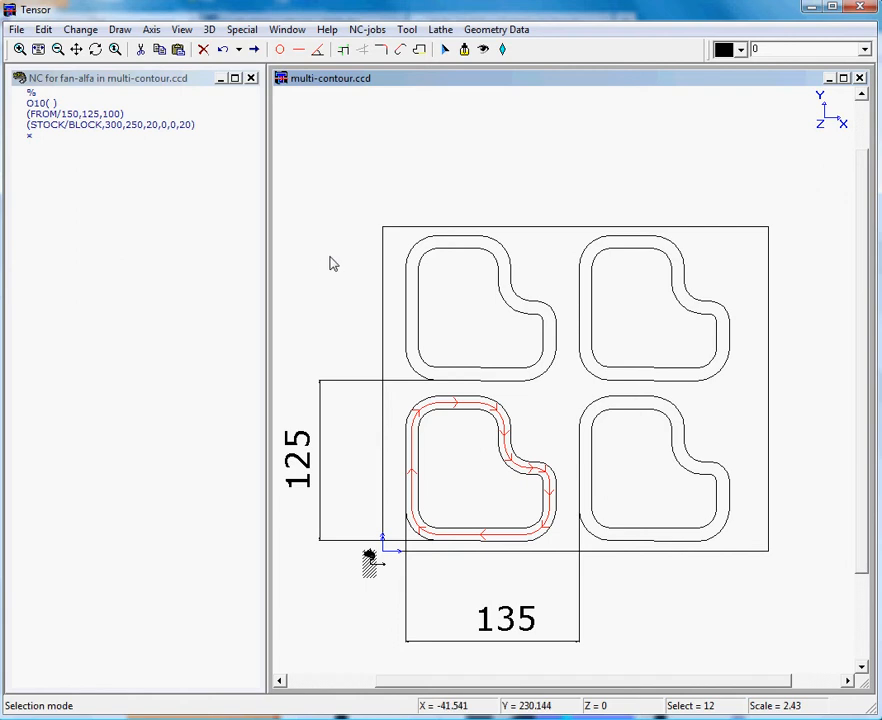
Start a Machine profile job of type Profiles on the offset contour, without a finishing pass.
{"action": "left_click", "coordinate": [379, 32]}
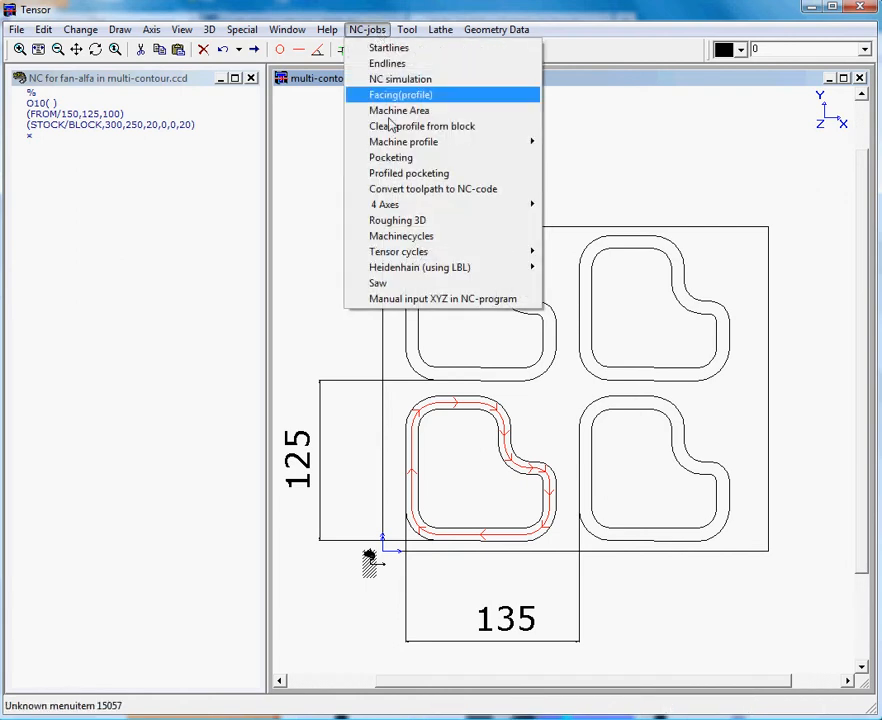
{"action": "mouse_move", "coordinate": [390, 148]}
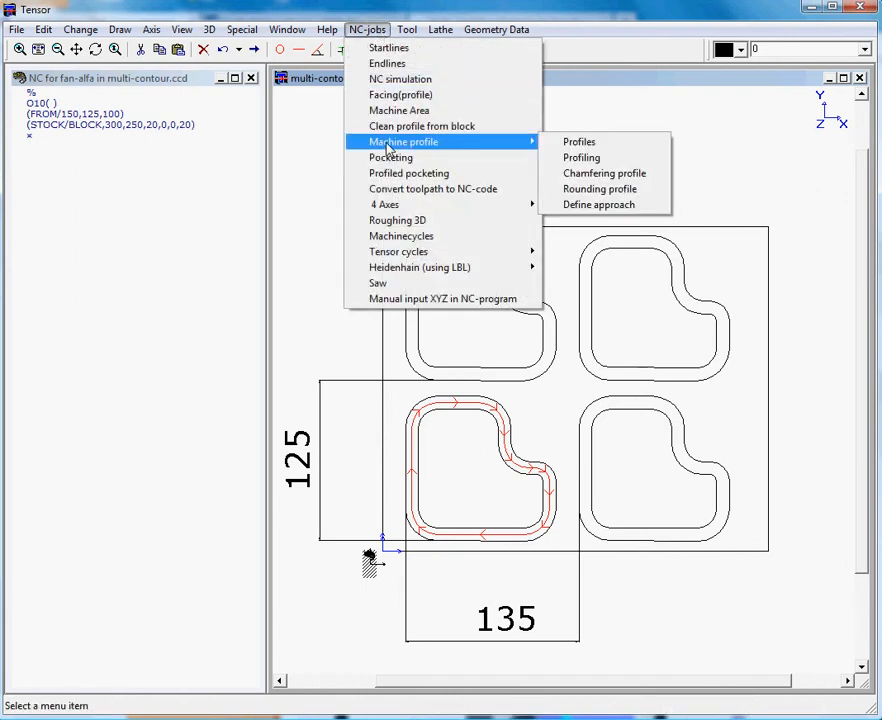
{"action": "left_click", "coordinate": [604, 149]}
{"action": "left_click_drag", "start_coordinate": [557, 136], "coordinate": [387, 133]}
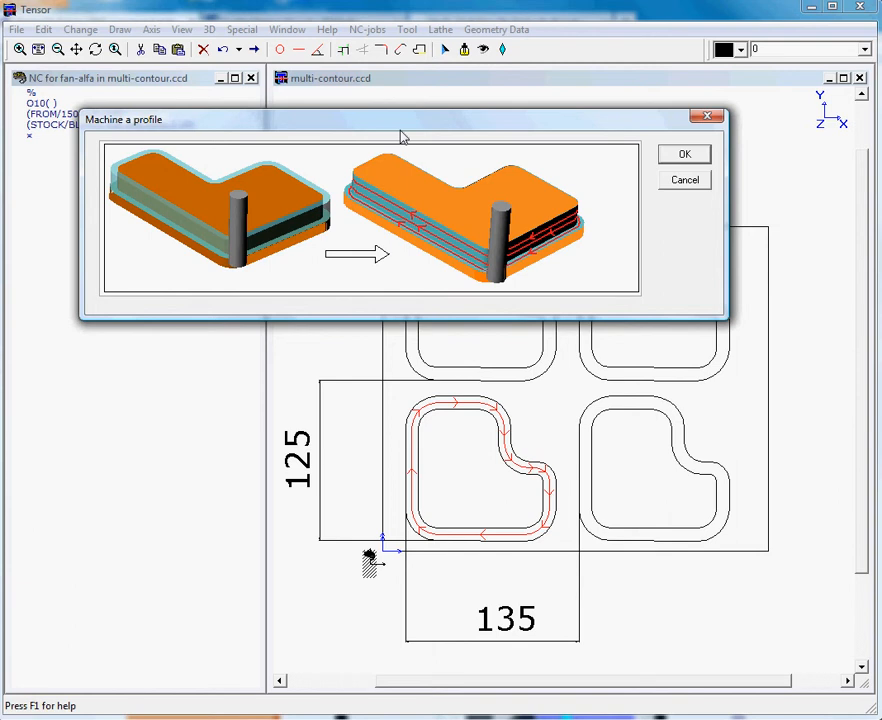
{"action": "key", "text": "Return"}
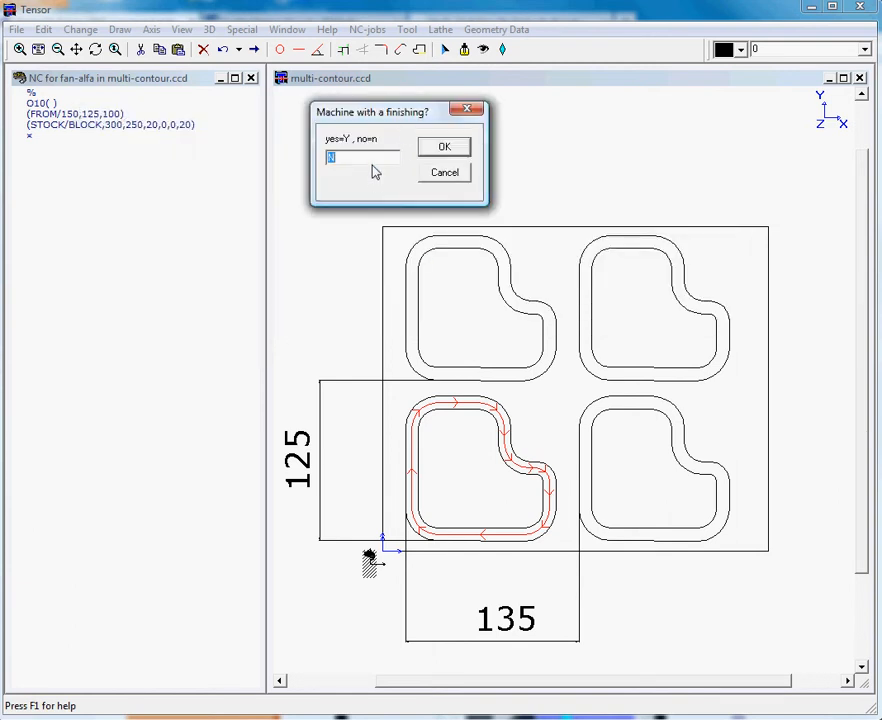
{"action": "key", "text": "Return"}
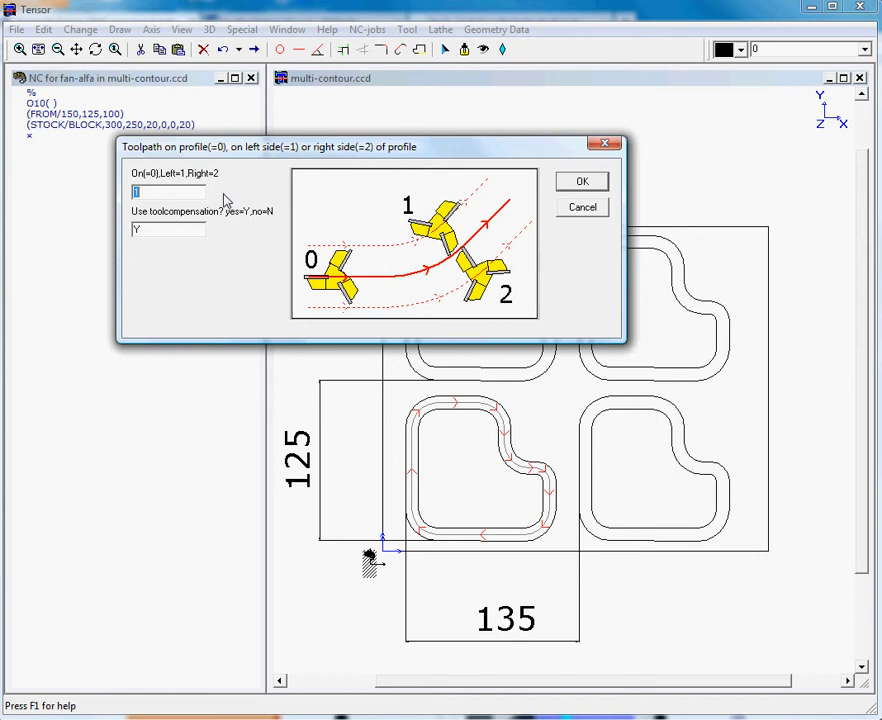
Set the toolpath to run on the profile (0) without tool compensation (N).
{"action": "type", "text": "0"}
{"action": "key", "text": "Tab"}
{"action": "type", "text": "N"}
{"action": "left_click", "coordinate": [583, 182]}
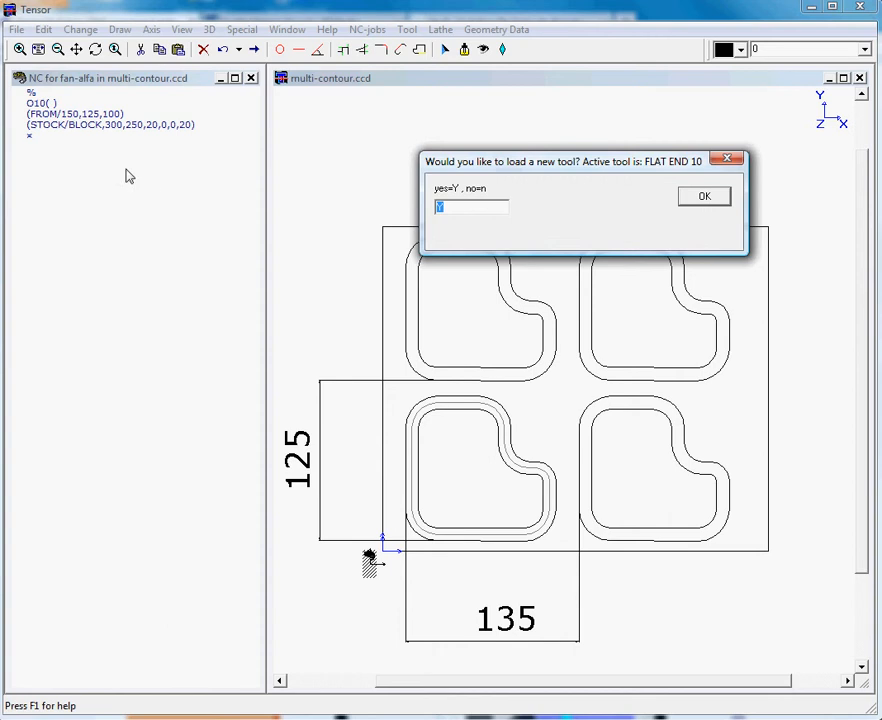
Load the FLAT END 10 tool for the job with start height 20 and reference point G55.
{"action": "left_click", "coordinate": [698, 198]}
{"action": "left_click_drag", "start_coordinate": [657, 168], "coordinate": [440, 160]}
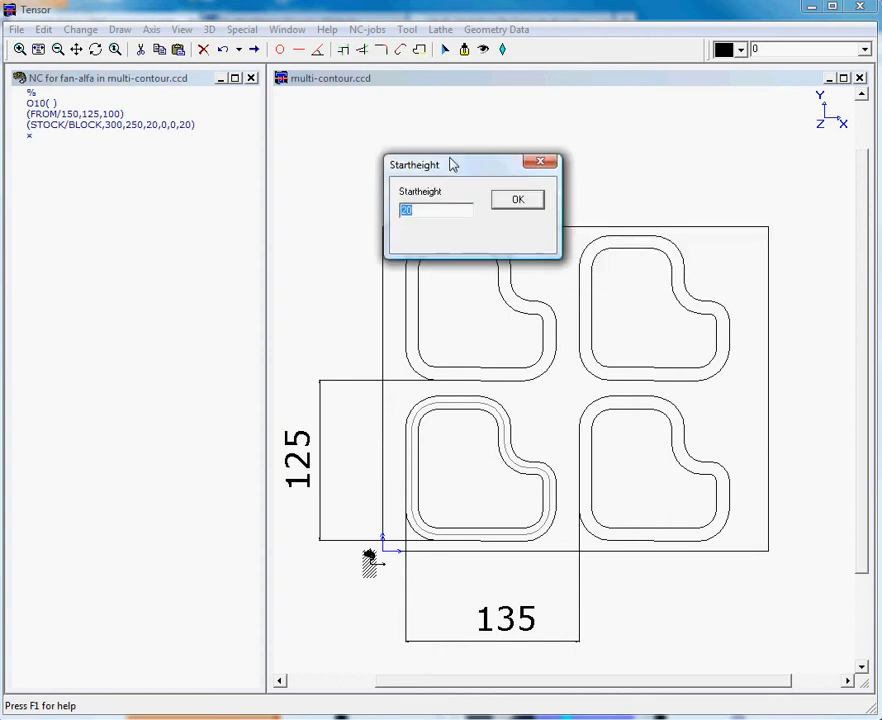
{"action": "key", "text": "Return"}
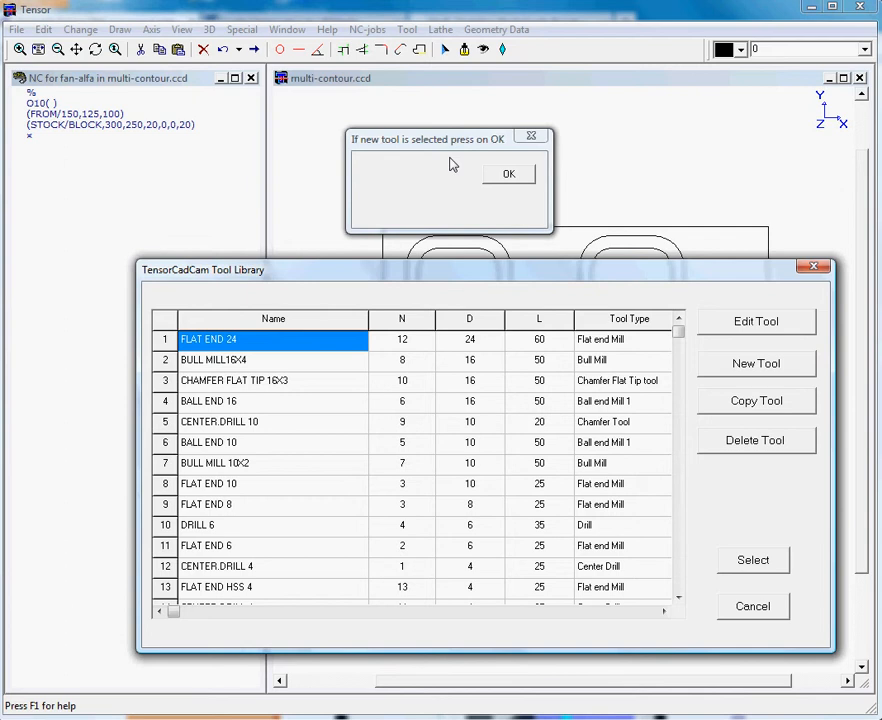
{"action": "left_click_drag", "start_coordinate": [478, 268], "coordinate": [435, 116]}
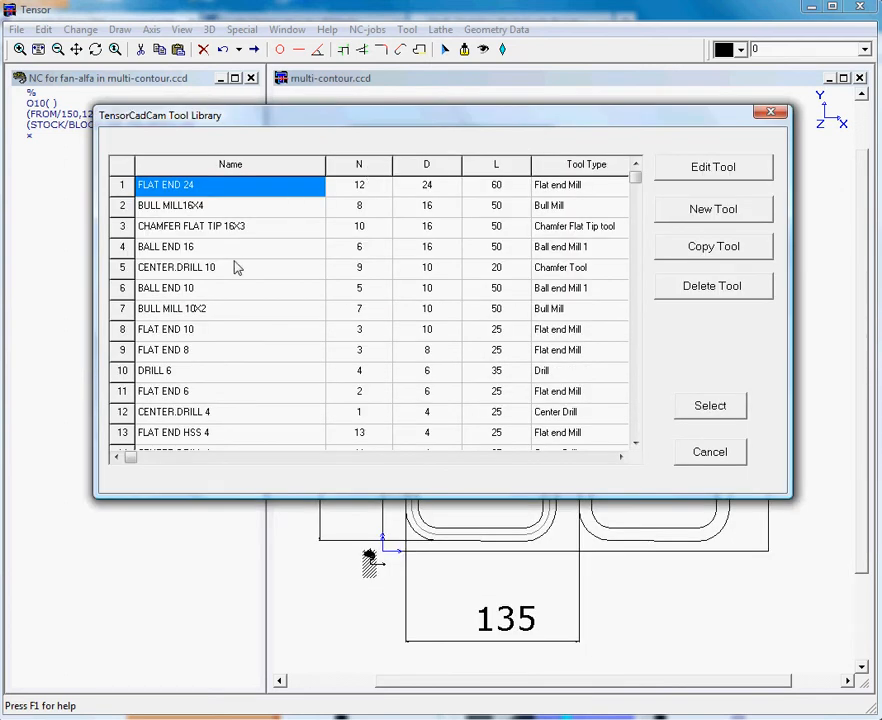
{"action": "left_click", "coordinate": [236, 332]}
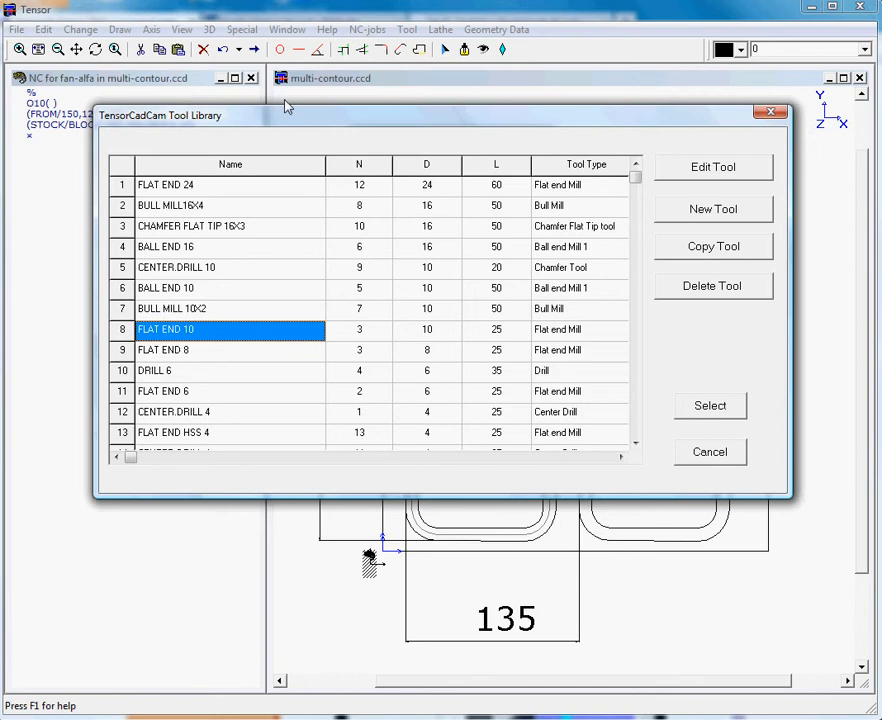
{"action": "left_click_drag", "start_coordinate": [300, 120], "coordinate": [285, 106]}
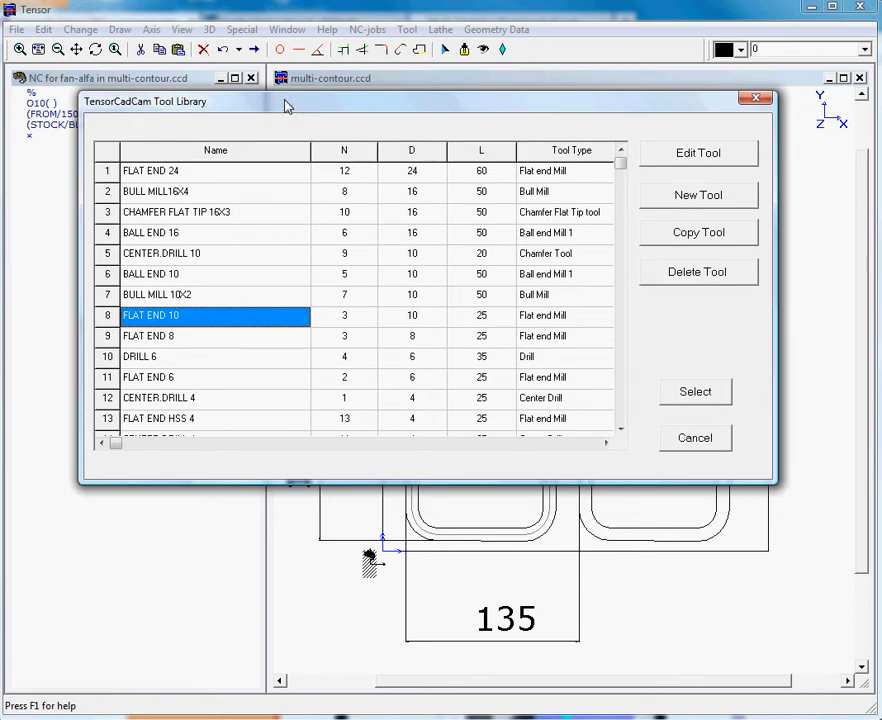
{"action": "left_click", "coordinate": [697, 392]}
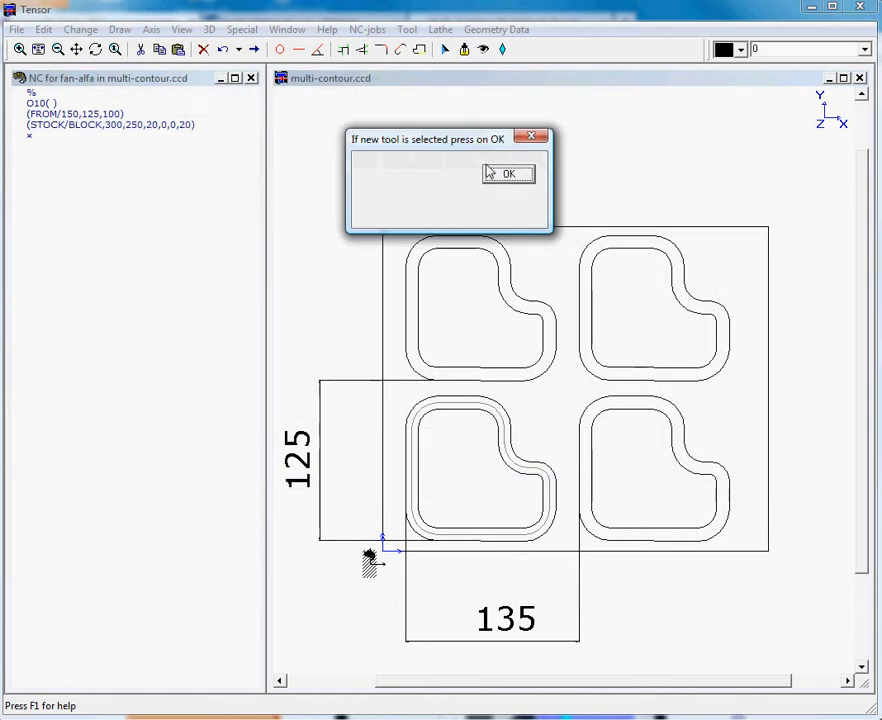
{"action": "left_click", "coordinate": [507, 176]}
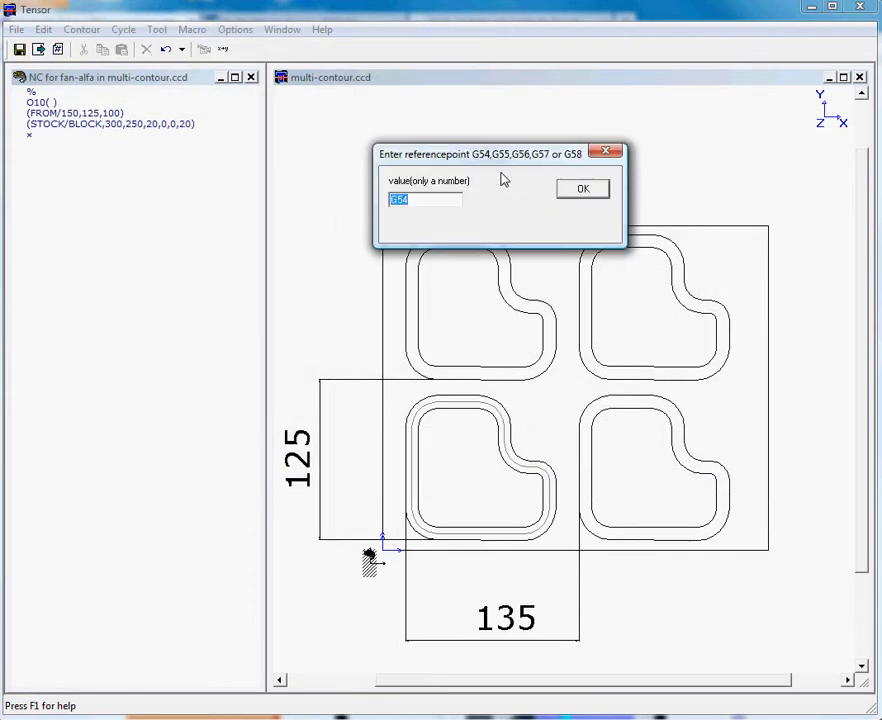
{"action": "type", "text": "55"}
{"action": "key", "text": "Return"}
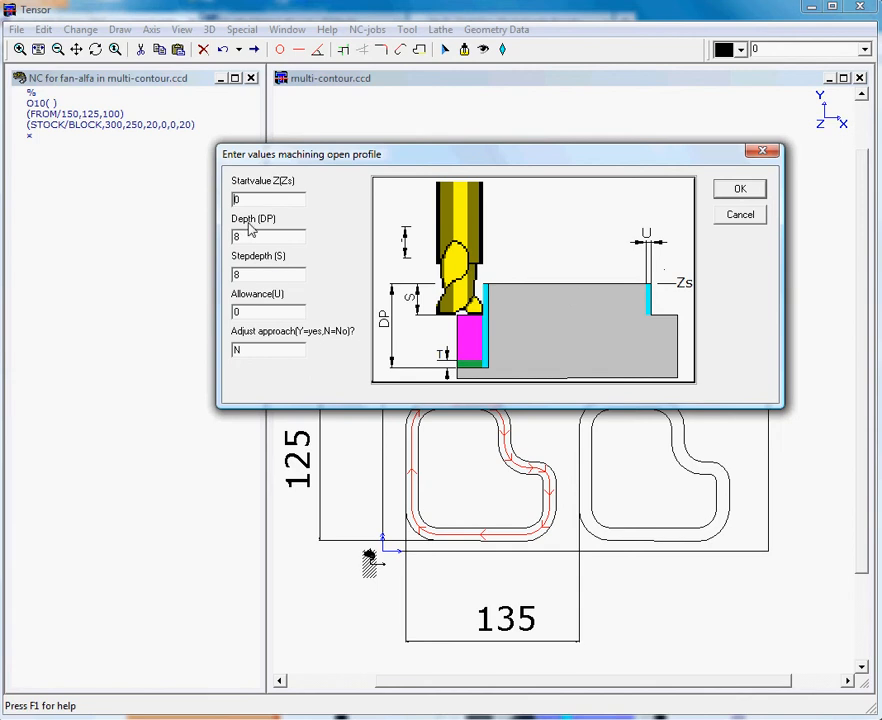
Set the profile machining depth and step depth to 5, keeping start Z 0, allowance 0 and no approach adjustment.
{"action": "key", "text": "Tab"}
{"action": "type", "text": "5"}
{"action": "key", "text": "Tab"}
{"action": "type", "text": "5"}
{"action": "key", "text": "Tab"}
{"action": "key", "text": "Tab"}
{"action": "key", "text": "Return"}
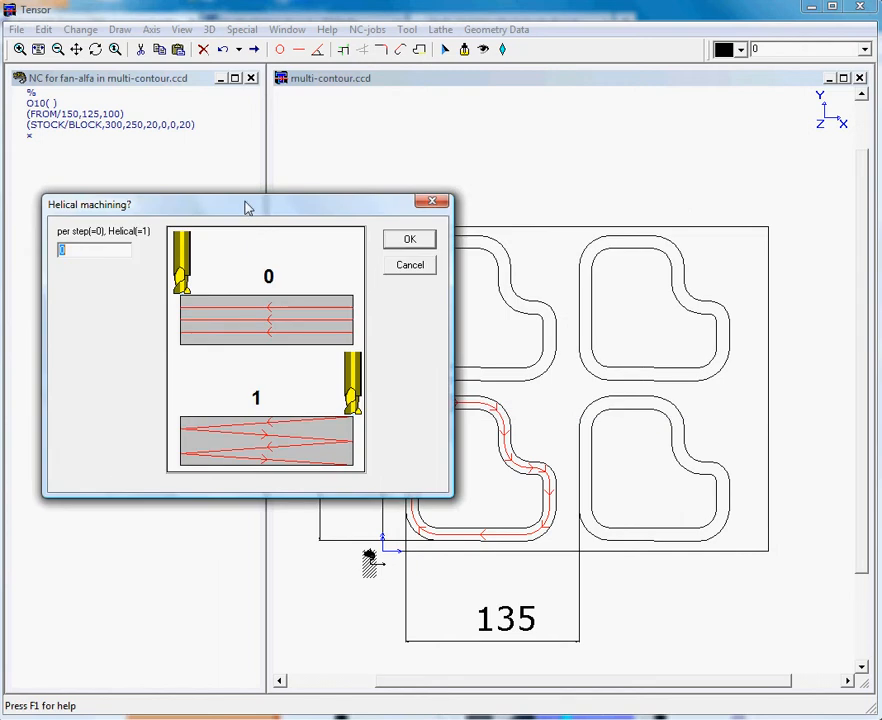
Choose helical machining (1) for the profile.
{"action": "left_click_drag", "start_coordinate": [248, 207], "coordinate": [369, 171]}
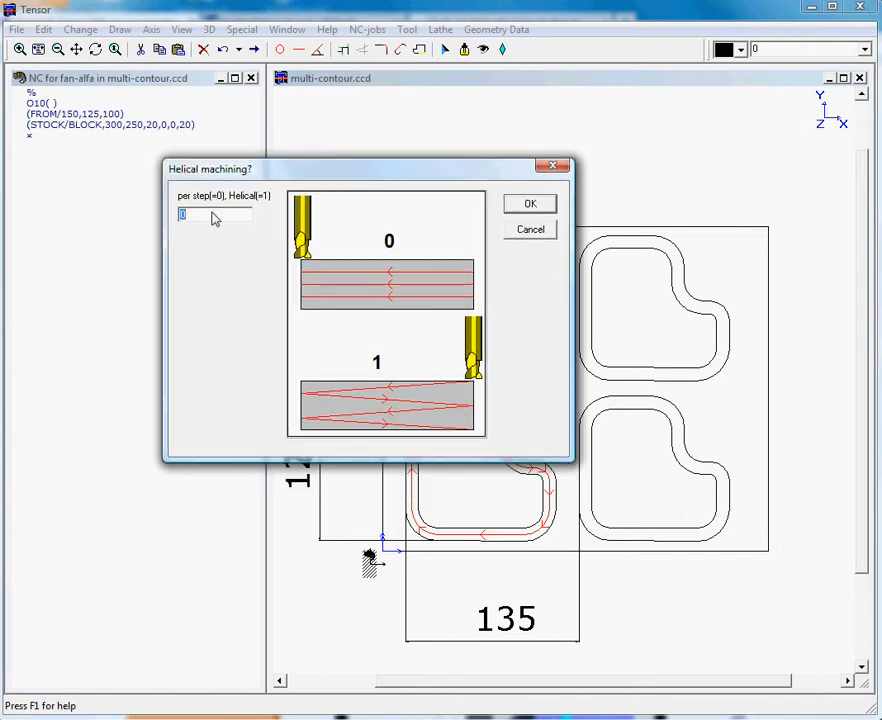
{"action": "type", "text": "1"}
{"action": "left_click", "coordinate": [517, 209]}
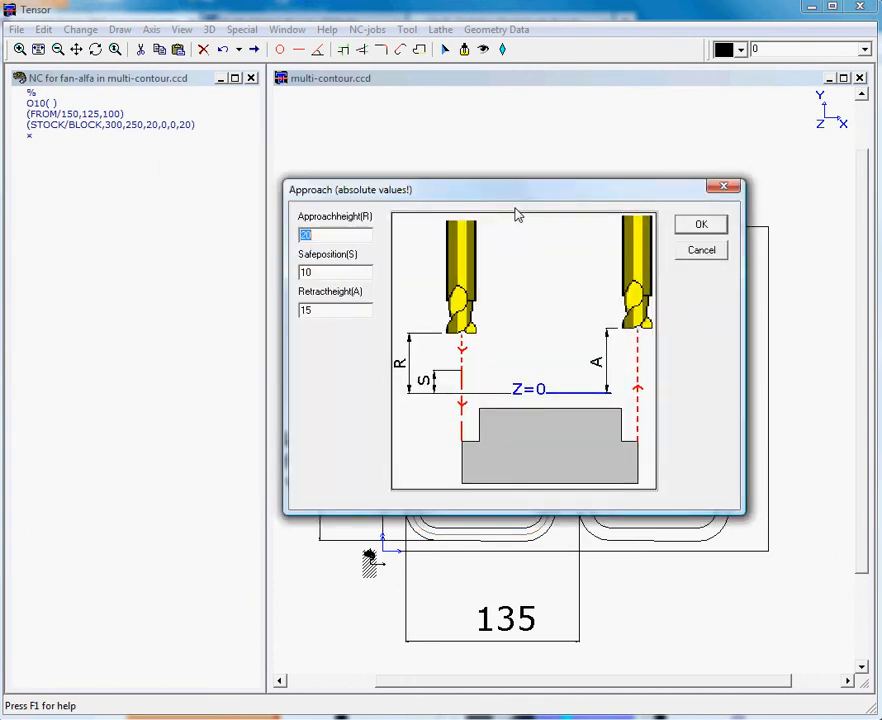
Accept approach height 20, safe position 10 and retract height 15, and set the profile approach to none (2).
{"action": "left_click", "coordinate": [703, 228]}
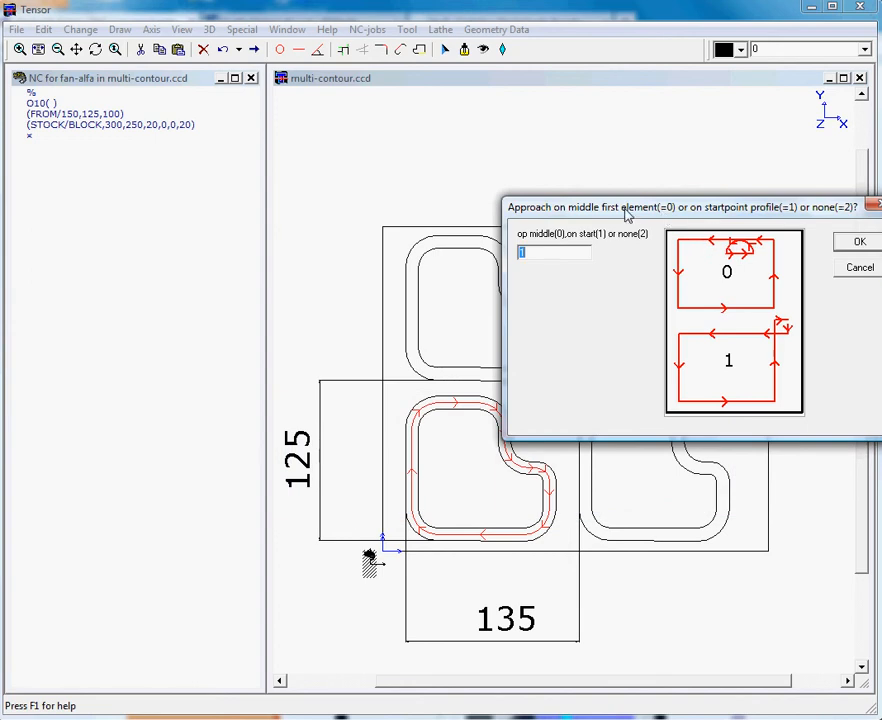
{"action": "left_click_drag", "start_coordinate": [626, 210], "coordinate": [475, 125]}
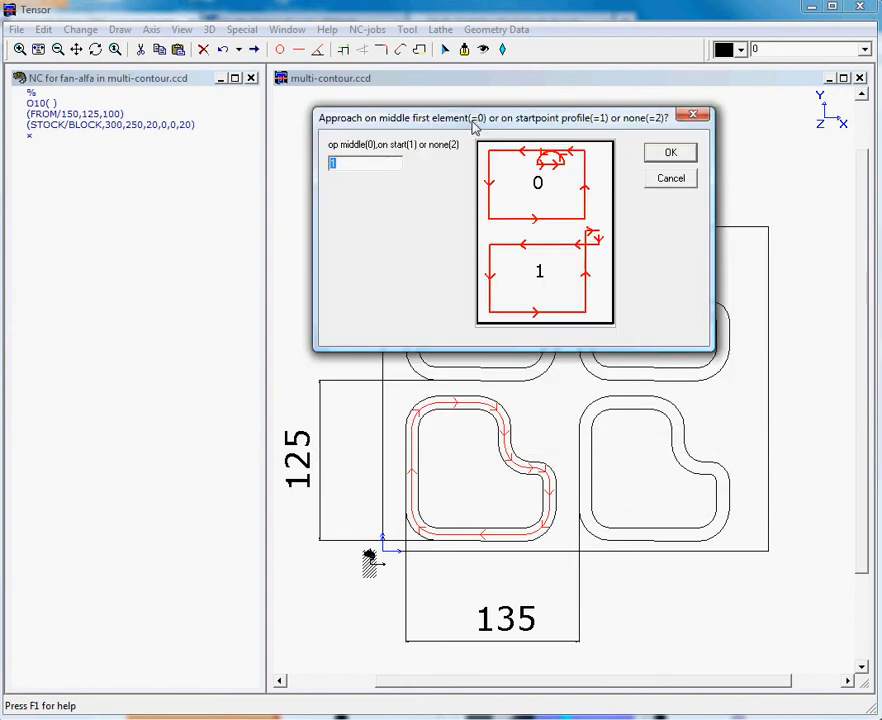
{"action": "type", "text": "2"}
{"action": "key", "text": "Return"}
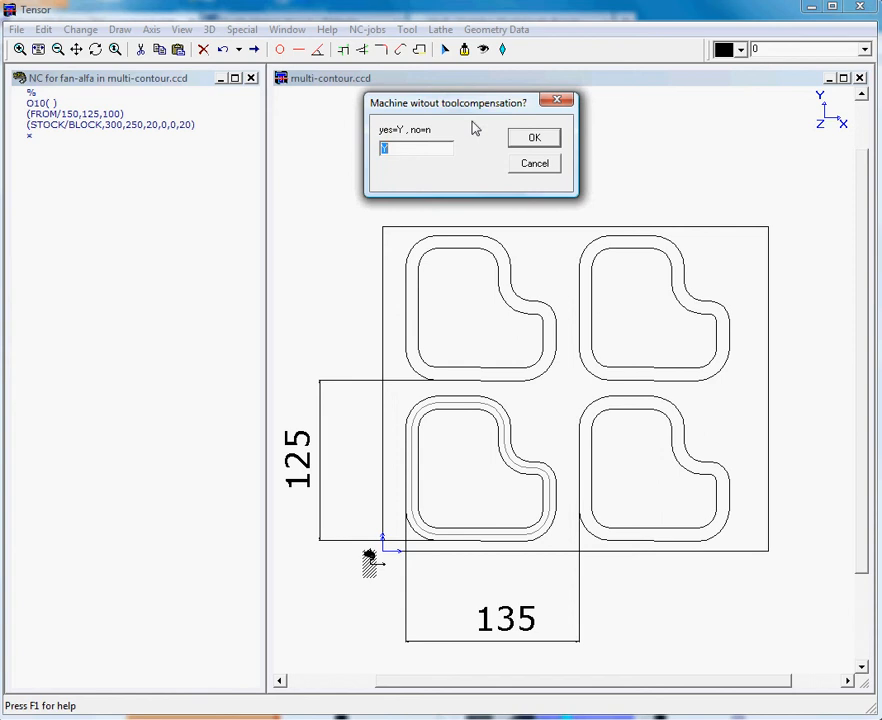
Confirm machining without tool compensation and convert the toolpath into CNC code in XY with one reference point.
{"action": "key", "text": "Return"}
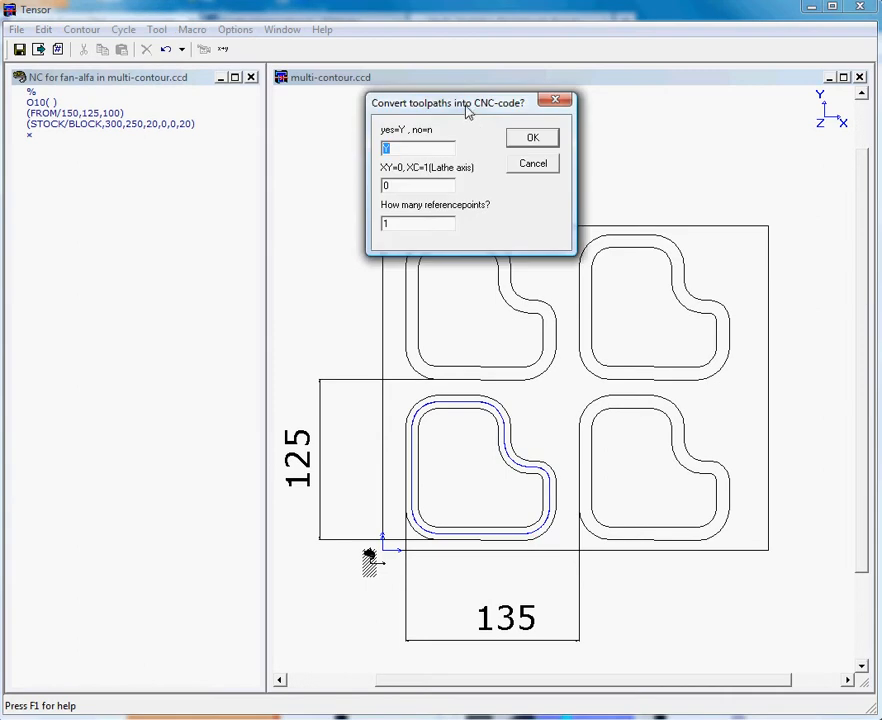
{"action": "left_click_drag", "start_coordinate": [469, 108], "coordinate": [415, 126]}
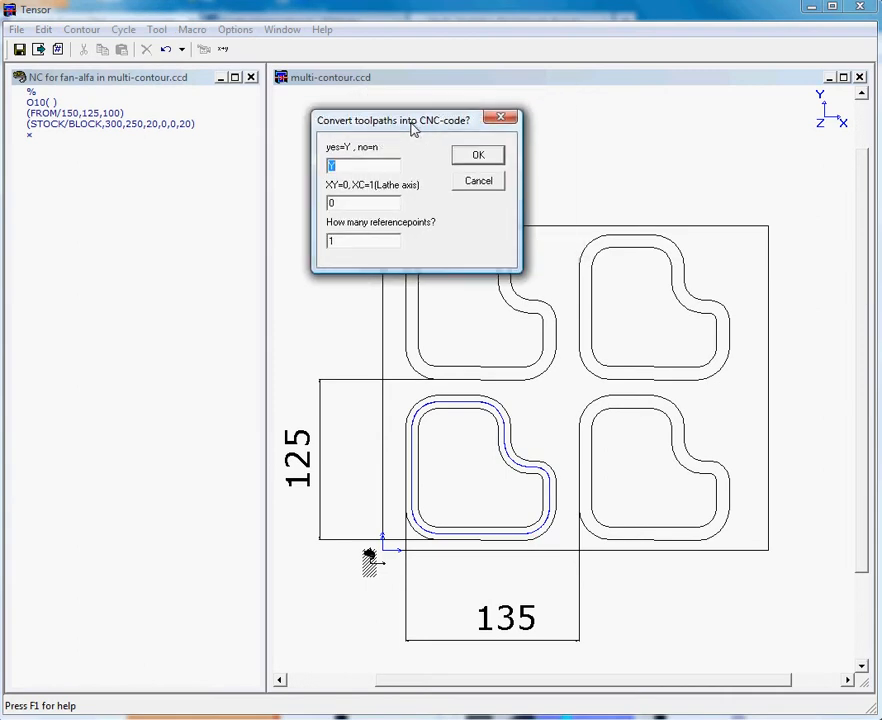
{"action": "key", "text": "Return"}
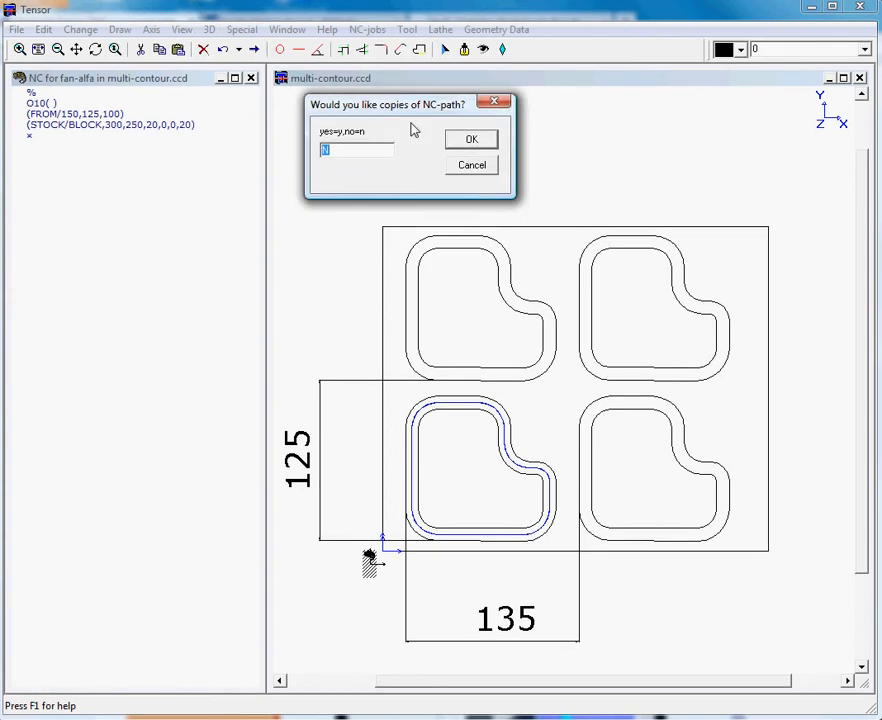
Copy the NC path by translation, with one copy in X at increment 135 and one in Y at 125.
{"action": "type", "text": "Y"}
{"action": "key", "text": "Return"}
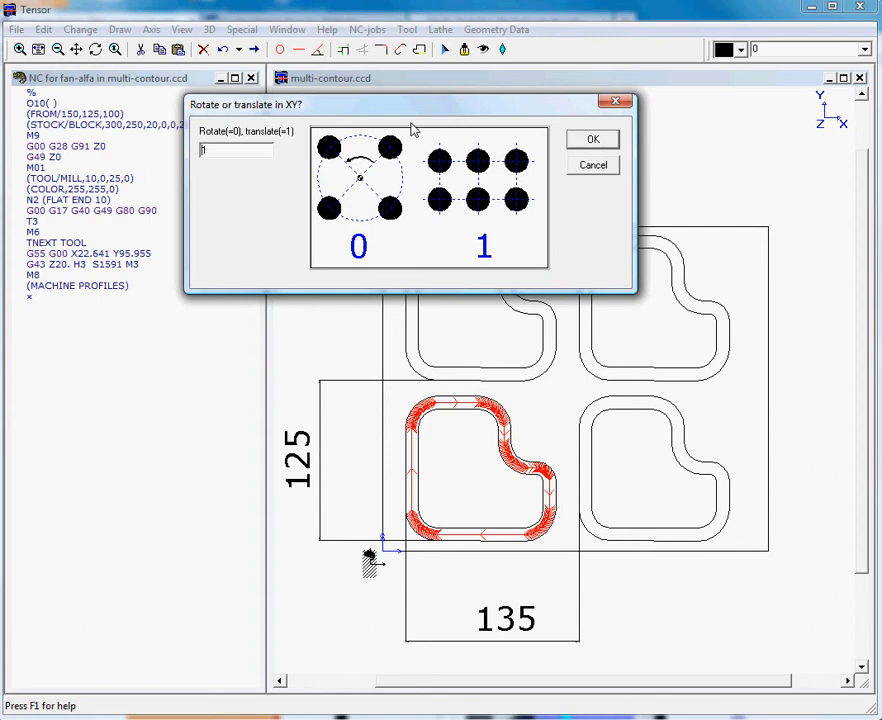
{"action": "key", "text": "Return"}
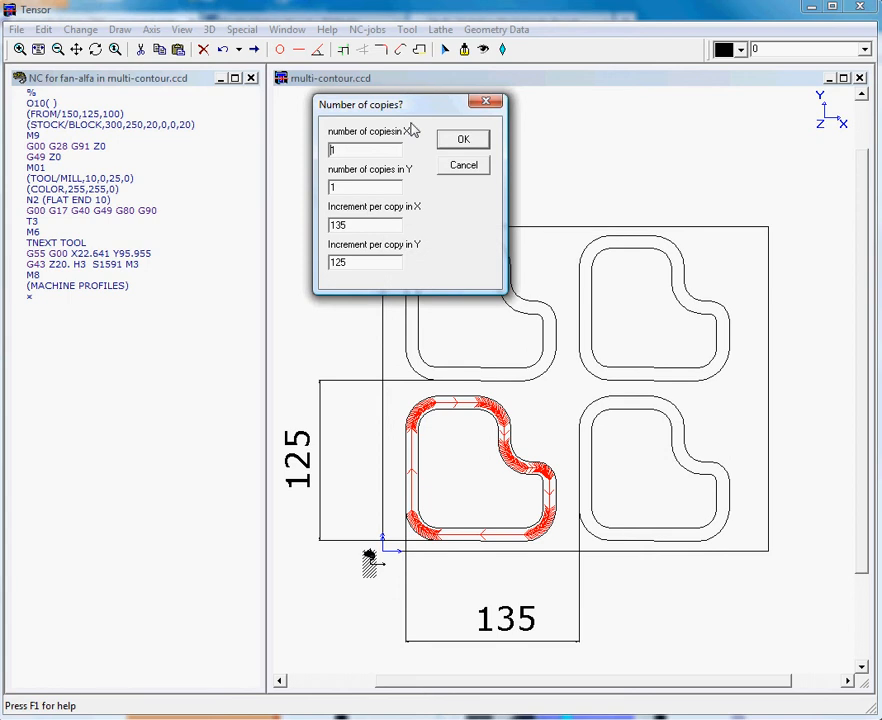
{"action": "key", "text": "Tab"}
{"action": "key", "text": "Tab"}
{"action": "key", "text": "Tab"}
{"action": "key", "text": "Return"}
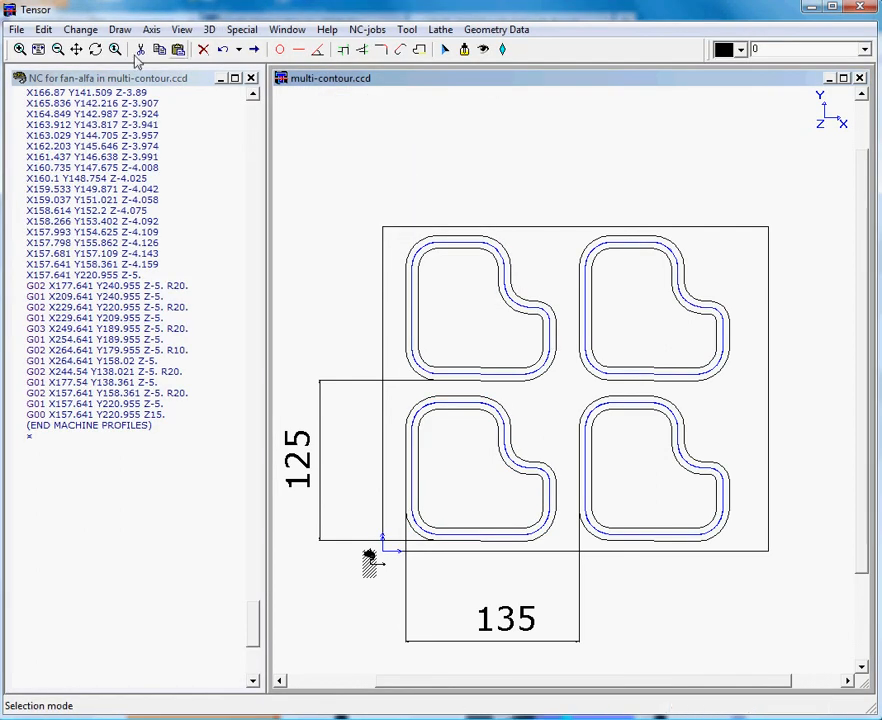
Examine the helical toolpaths of the four contours in a tilted 3D view and the start of the NC program.
{"action": "left_click", "coordinate": [95, 49]}
{"action": "left_click_drag", "start_coordinate": [614, 505], "coordinate": [616, 445]}
{"action": "scroll", "coordinate": [605, 325], "scroll_direction": "up", "scroll_amount": 5}
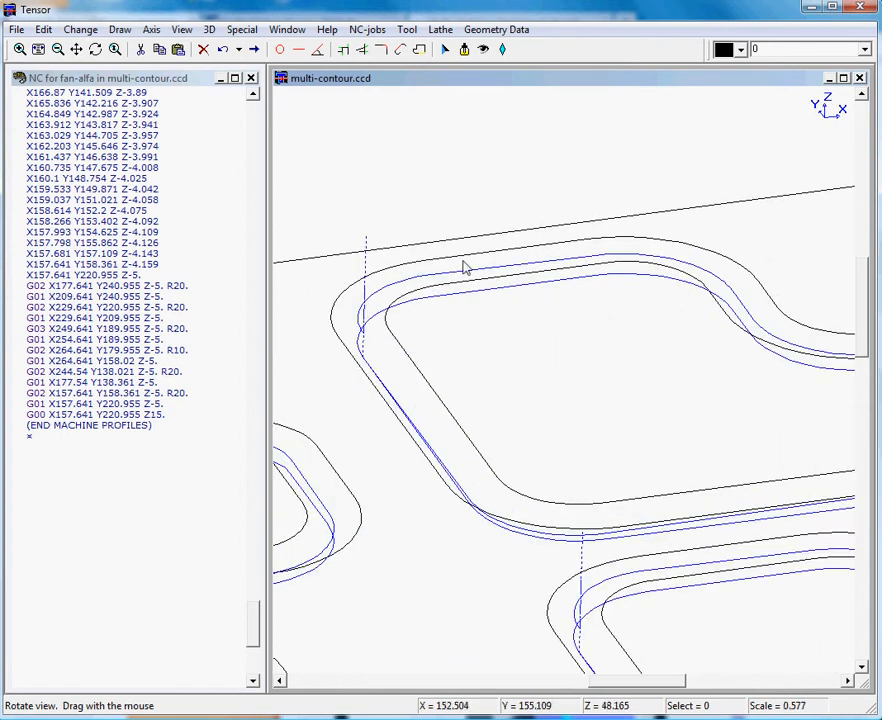
{"action": "scroll", "coordinate": [567, 379], "scroll_direction": "down", "scroll_amount": 3}
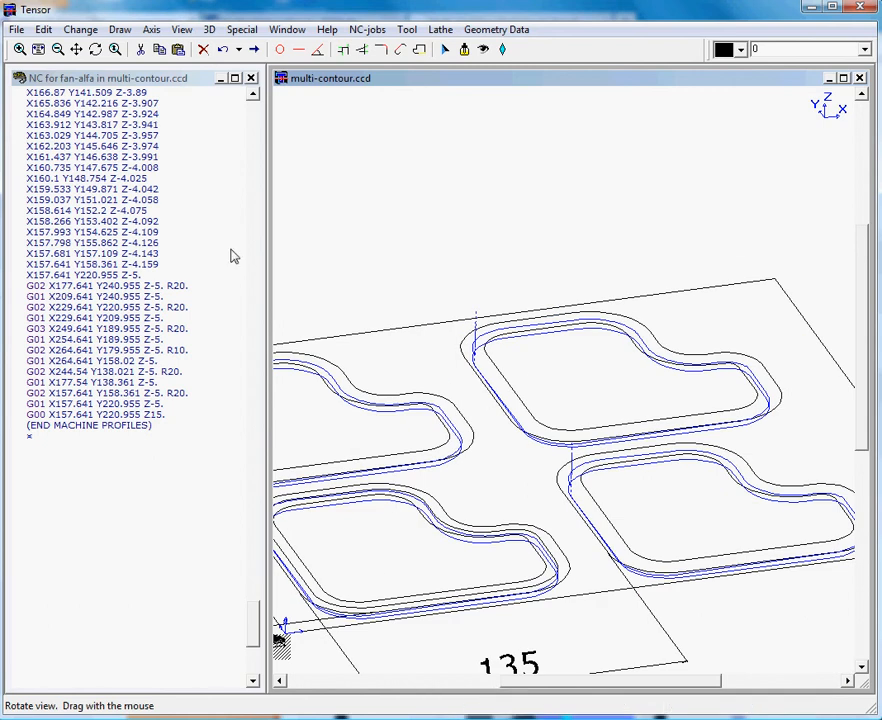
{"action": "left_click", "coordinate": [252, 127]}
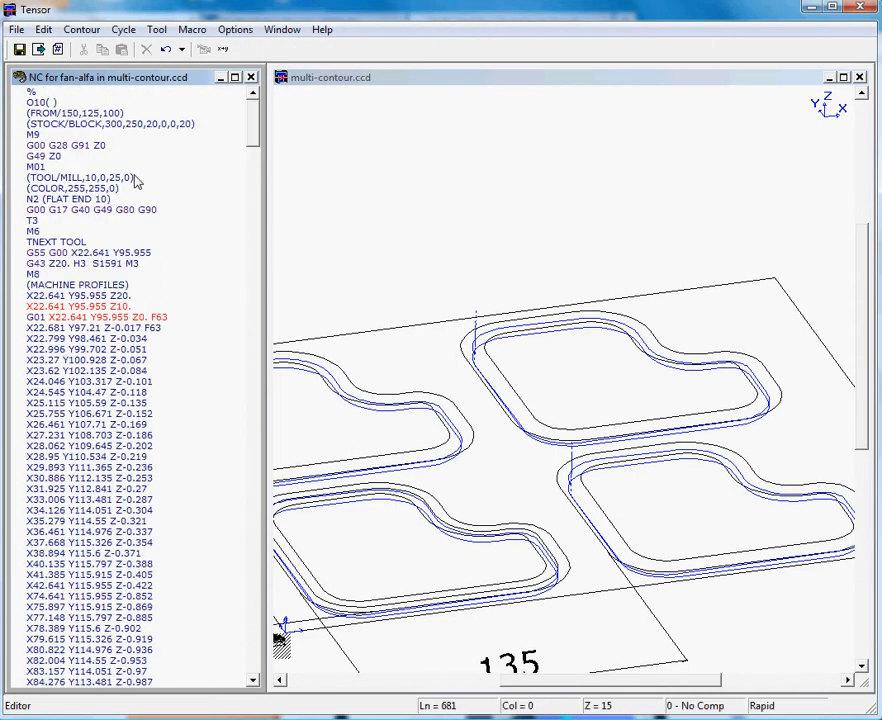
Switch to Tensor NC Simulator Mill, load the current NC program and run the machining simulation of the four helical grooves.
{"action": "left_click", "coordinate": [180, 187]}
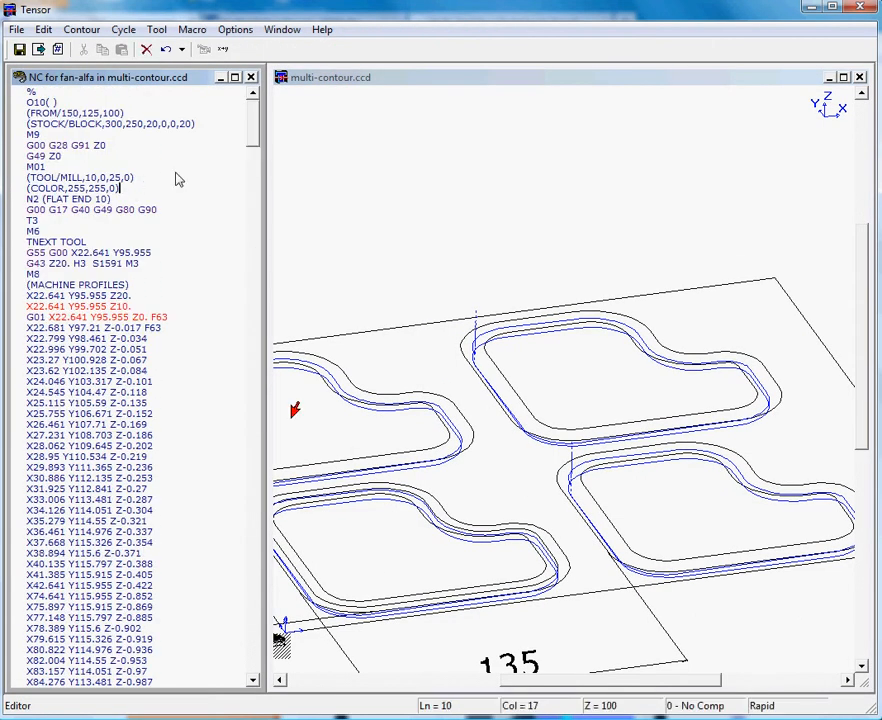
{"action": "left_click", "coordinate": [496, 80]}
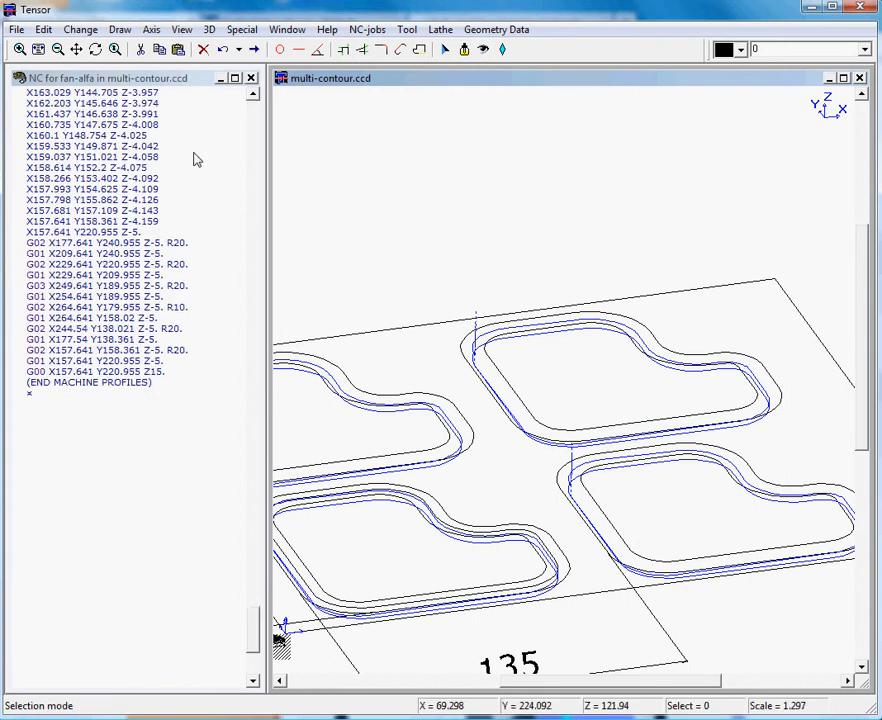
{"action": "left_click_drag", "start_coordinate": [121, 156], "coordinate": [124, 164]}
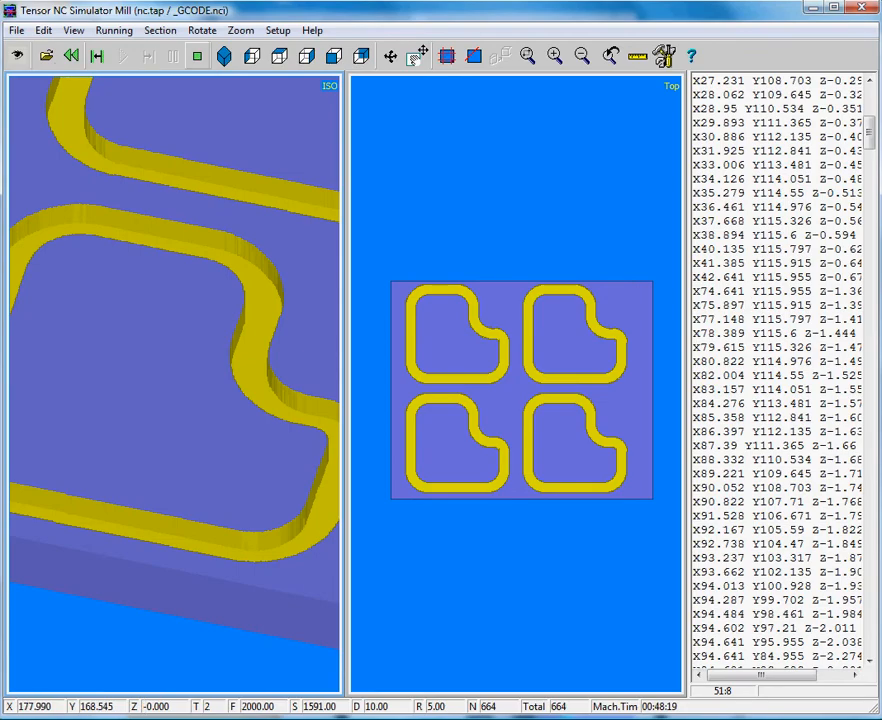
{"action": "left_click", "coordinate": [16, 55]}
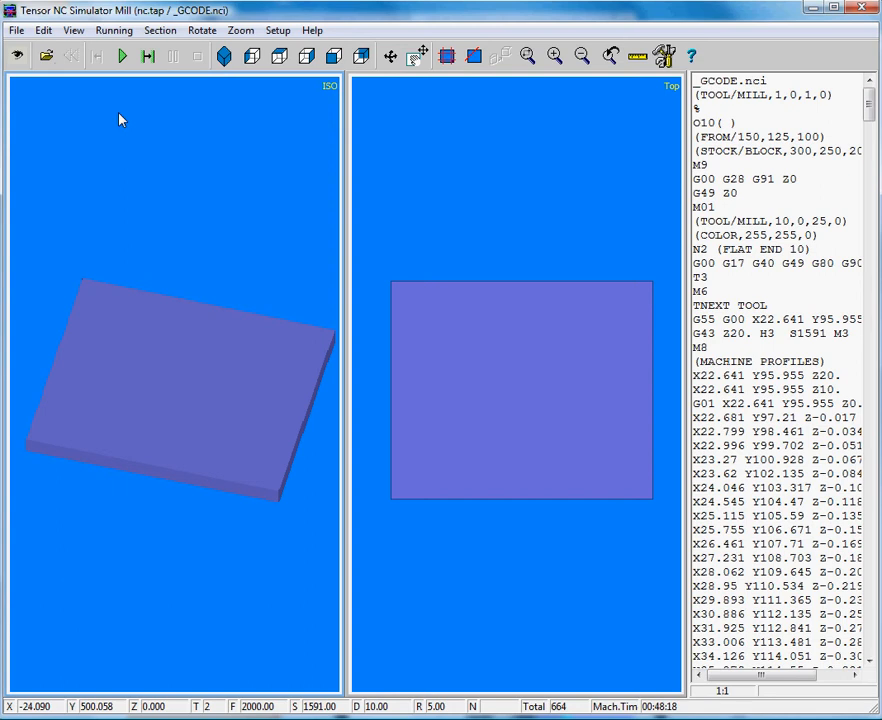
{"action": "left_click", "coordinate": [122, 57]}
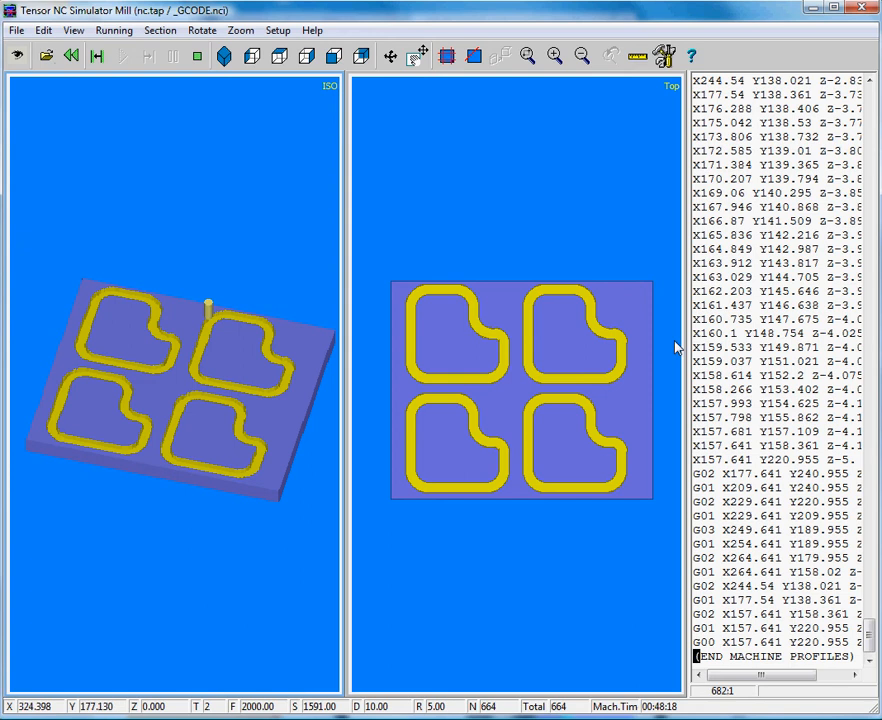
Examine the Z values in the simulated NC program, from its last profile moves back to the start of the machine profiles.
{"action": "left_click", "coordinate": [780, 237]}
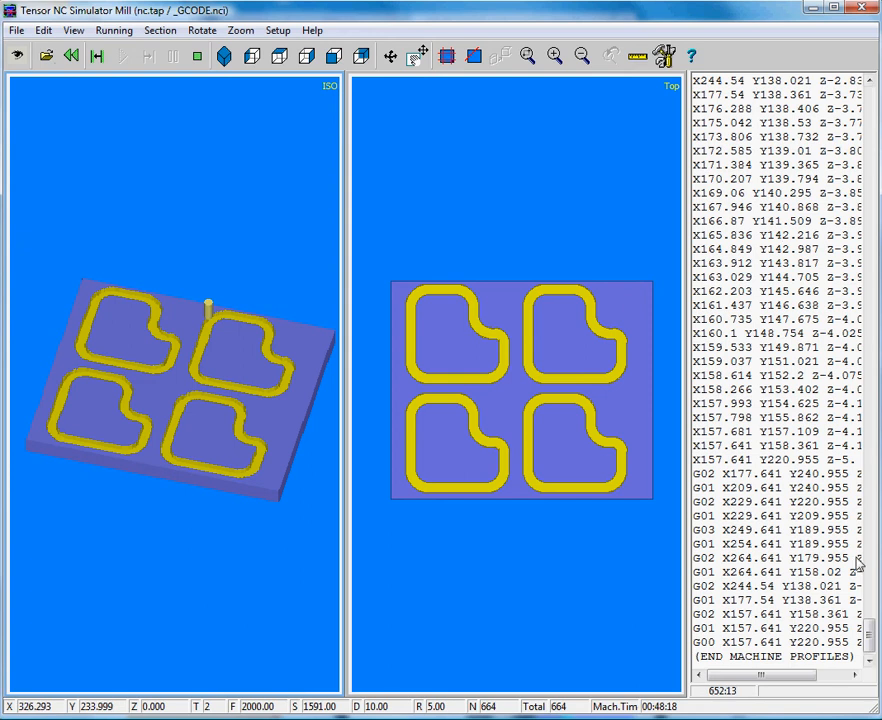
{"action": "left_click_drag", "start_coordinate": [868, 635], "coordinate": [870, 42]}
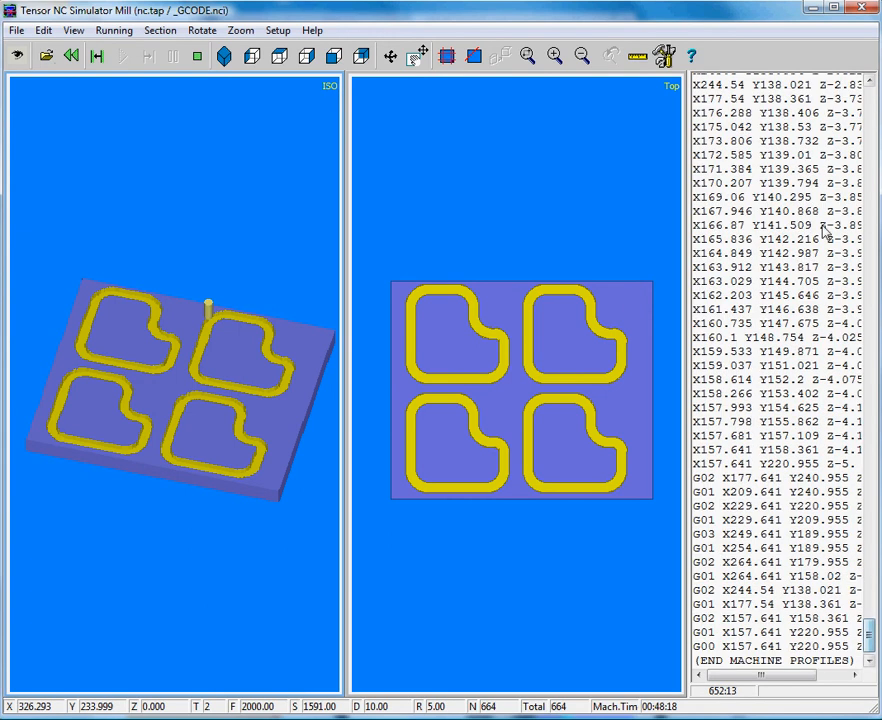
{"action": "left_click", "coordinate": [820, 225]}
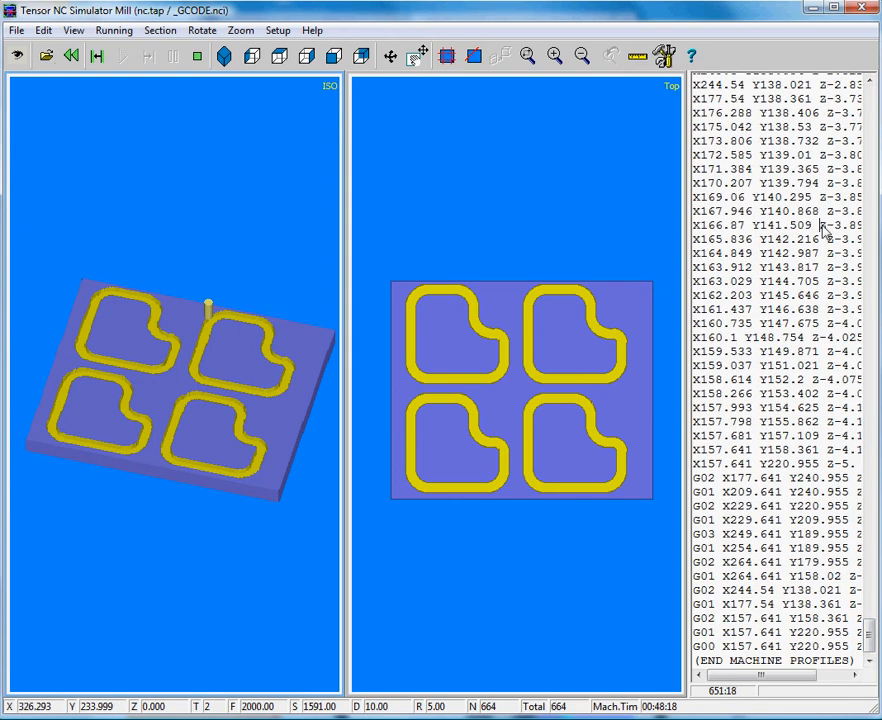
{"action": "left_click", "coordinate": [872, 118]}
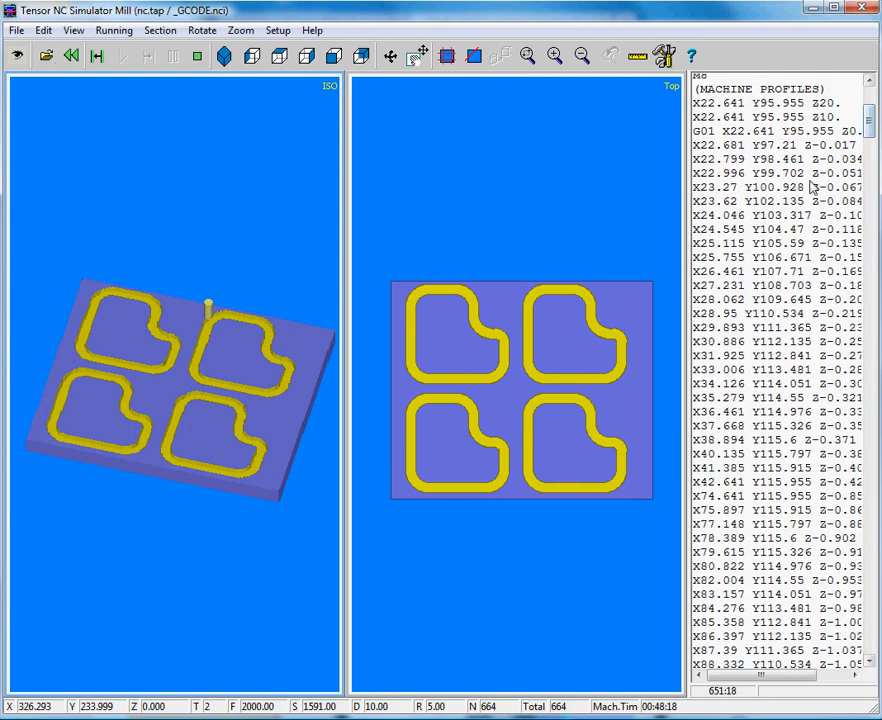
{"action": "left_click", "coordinate": [815, 190]}
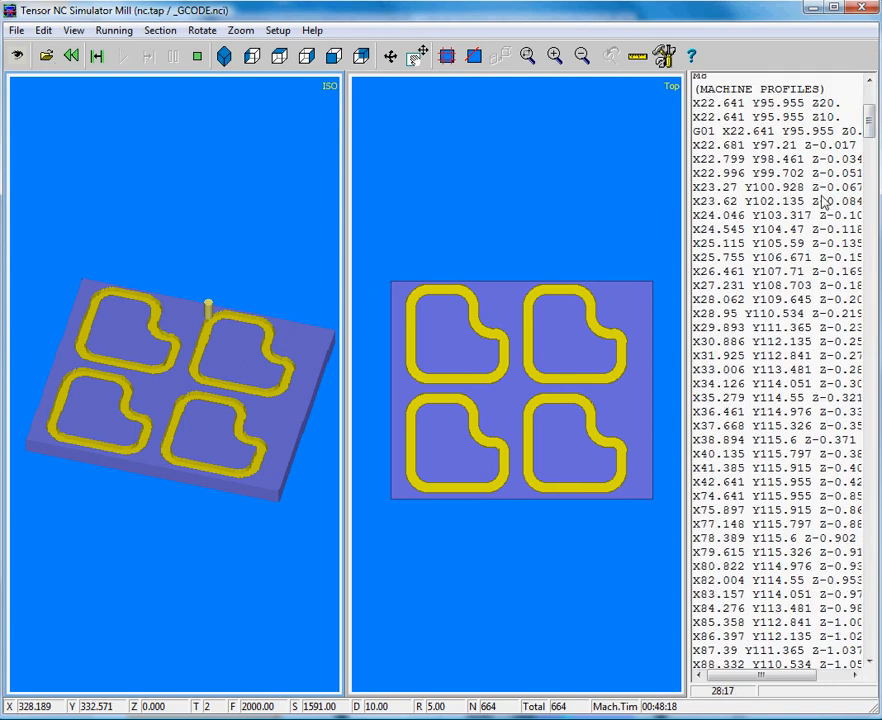